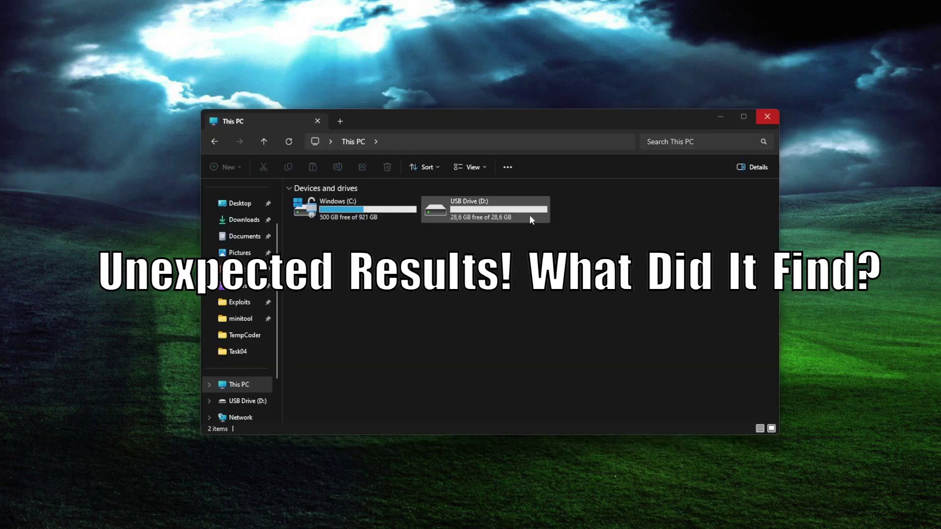
# Check the contents of USB Drive (D:), then switch to the physical Devices view.
pyautogui.doubleClick(530, 216)
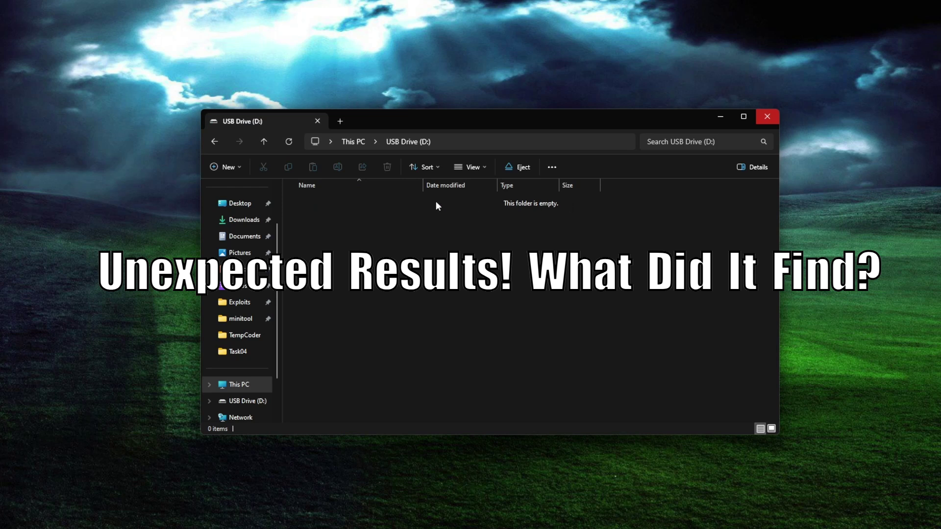
pyautogui.click(221, 140)
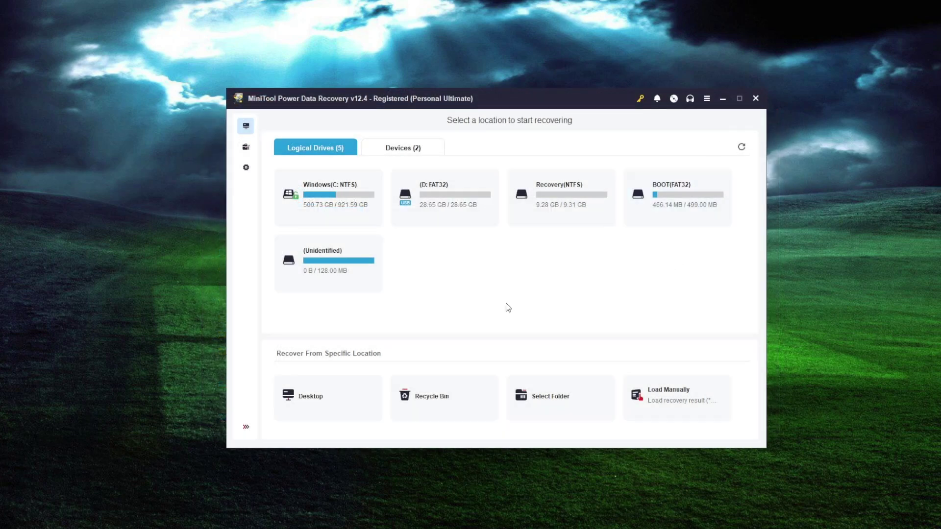
pyautogui.click(415, 149)
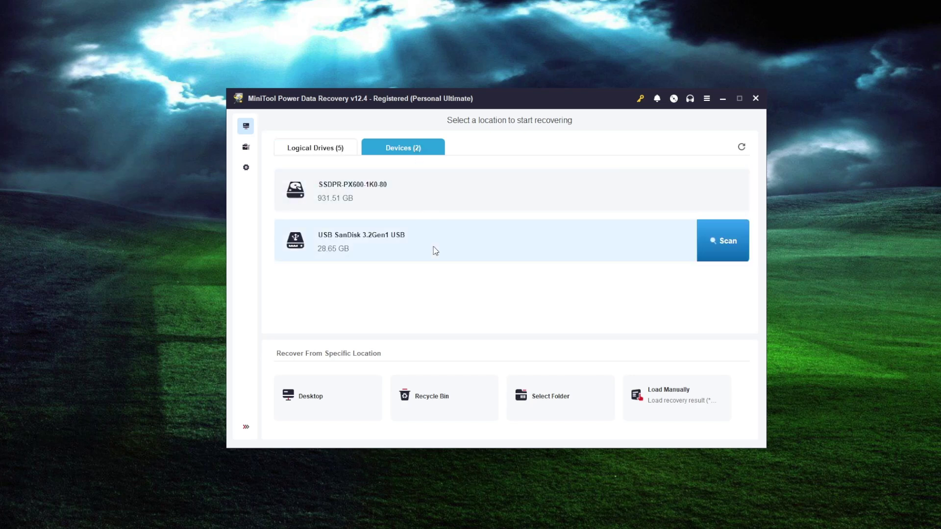
# Scan the USB SanDisk 3.2Gen1 device and expand Lost Files down to Raw Files.
pyautogui.click(722, 251)
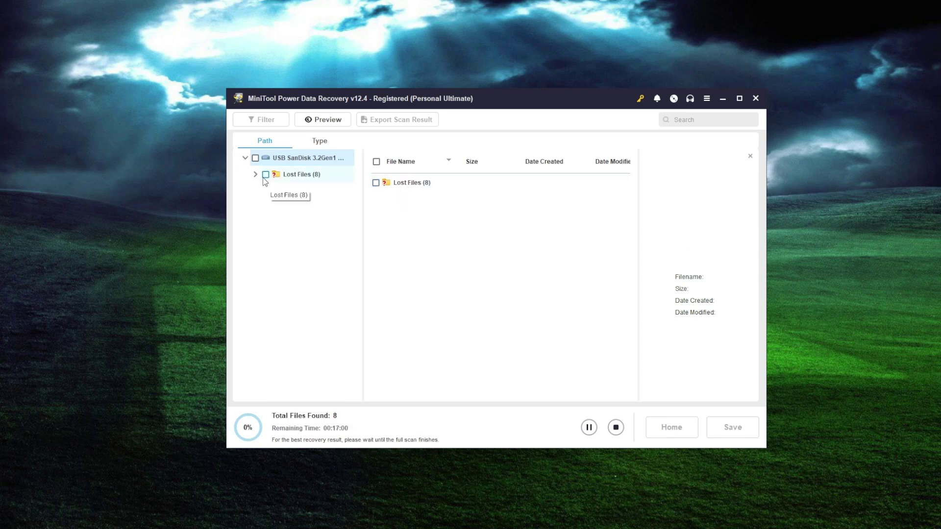
pyautogui.click(261, 175)
pyautogui.click(266, 191)
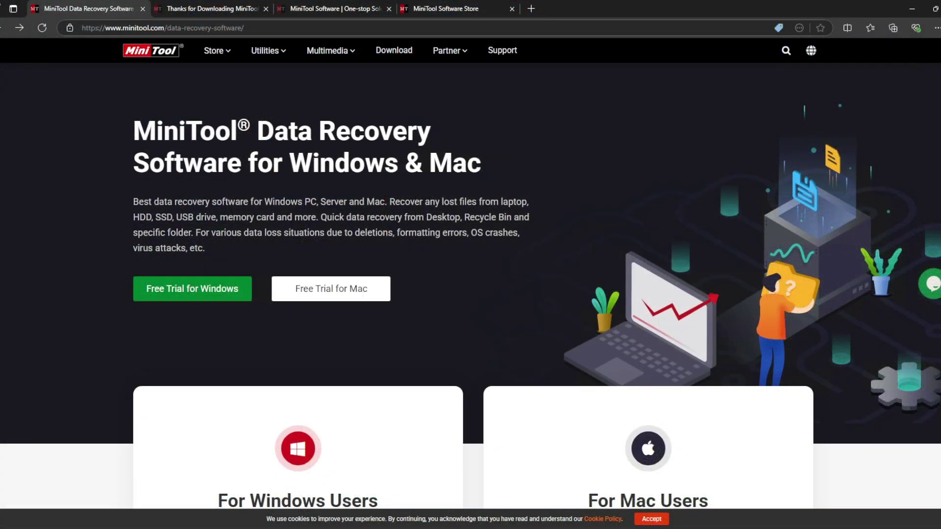
# Accept cookies and download the Power Data Recovery Free installer for Windows.
pyautogui.click(660, 521)
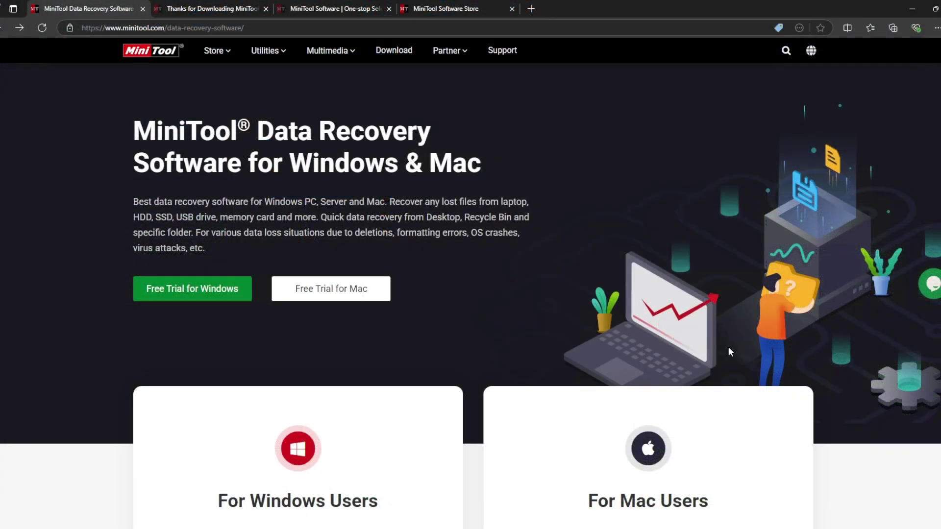
pyautogui.scroll(-3, 853, 343)
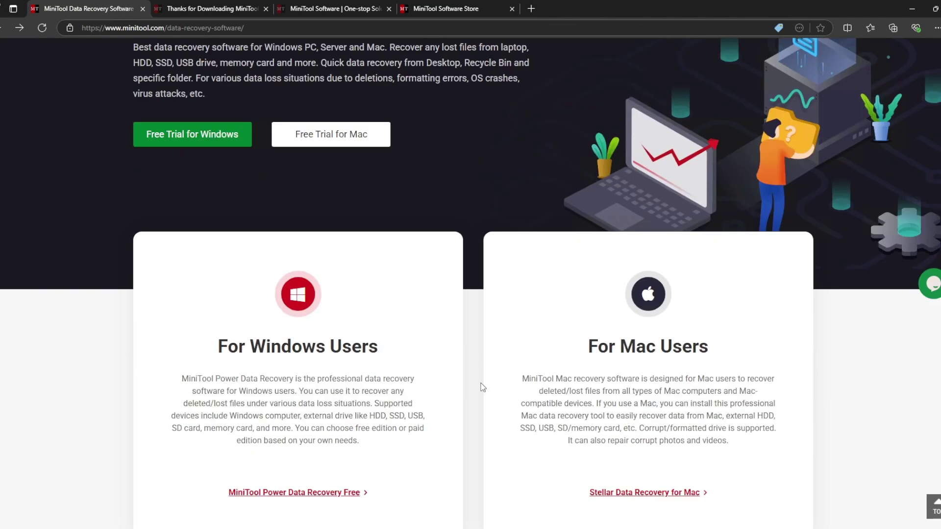
pyautogui.click(346, 492)
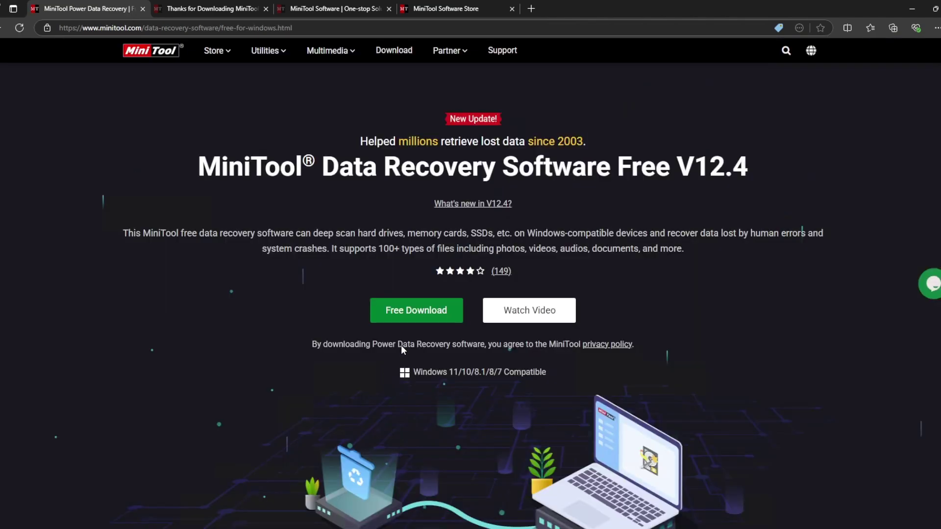
pyautogui.click(421, 318)
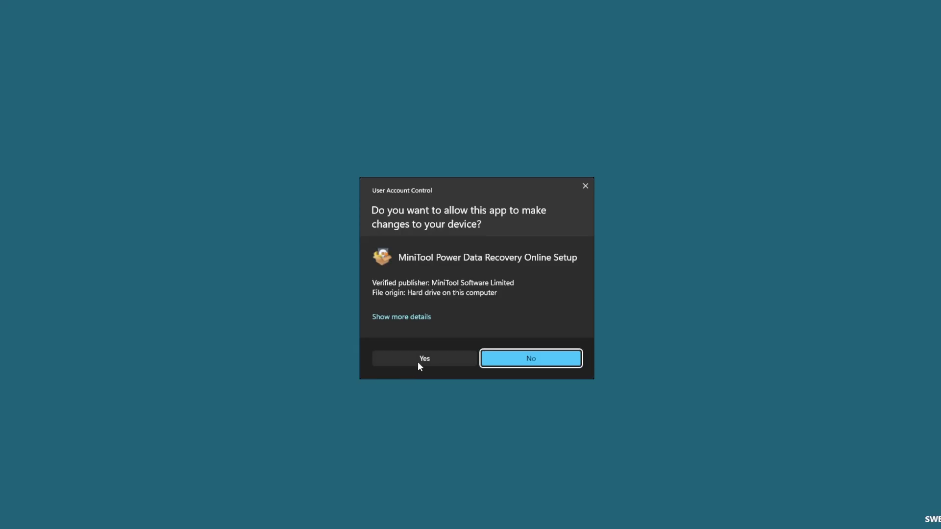
# Allow the setup to run, install it, and accept the lost-data drive warning.
pyautogui.click(419, 360)
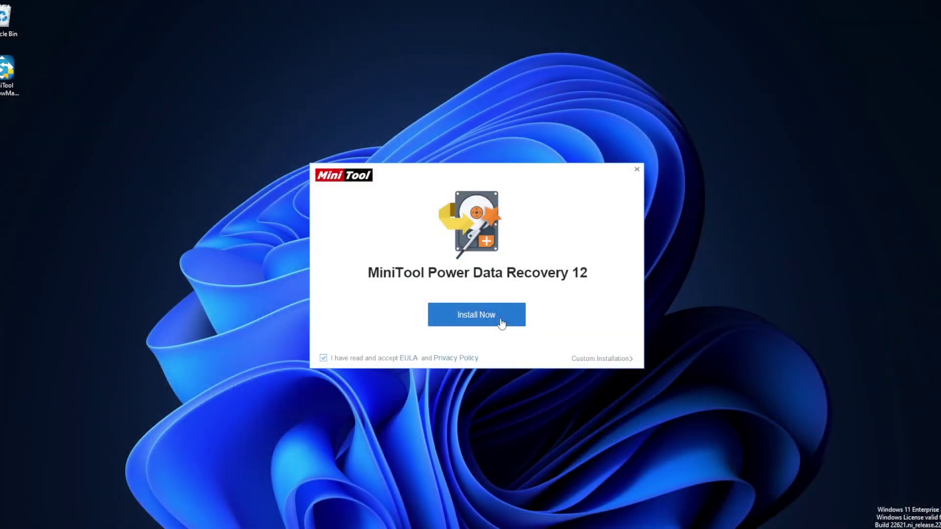
pyautogui.click(501, 323)
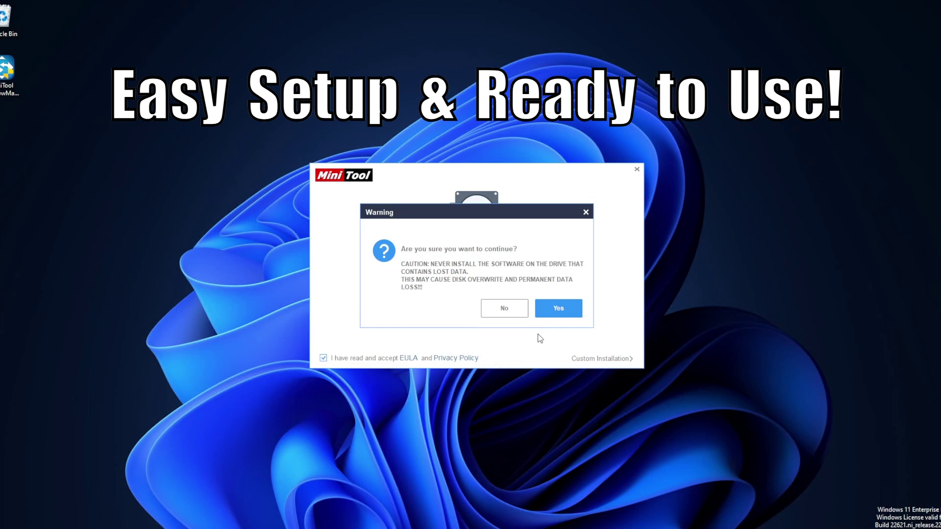
pyautogui.click(559, 310)
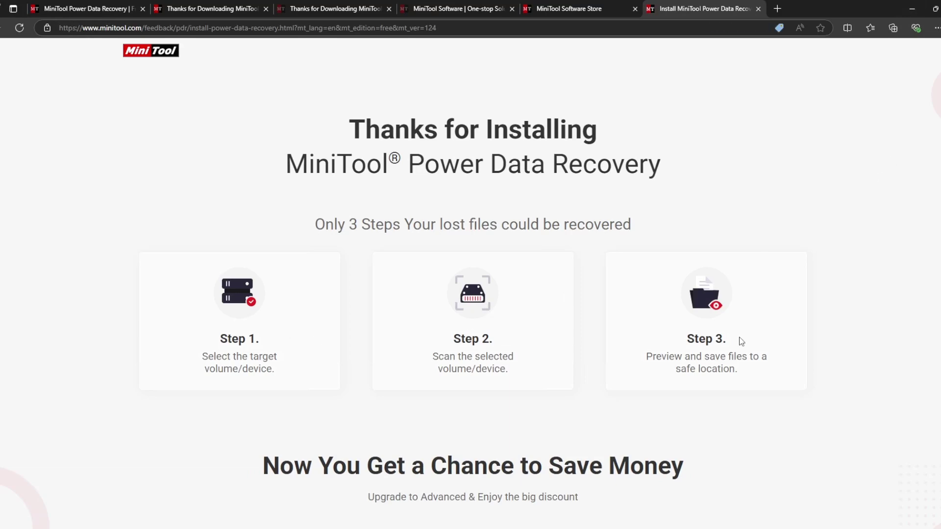
# Minimize Edge's Thanks for Installing page to reveal the installer on the desktop.
pyautogui.click(912, 8)
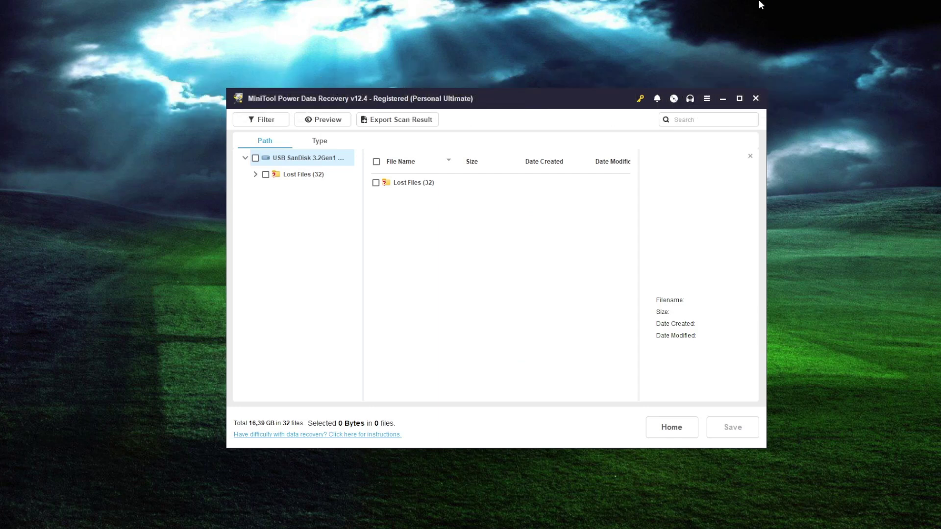
# Expand Lost Files, Existing Partition and Raw Files, browsing the MP4, PDF and PNG groups.
pyautogui.click(255, 175)
pyautogui.click(265, 191)
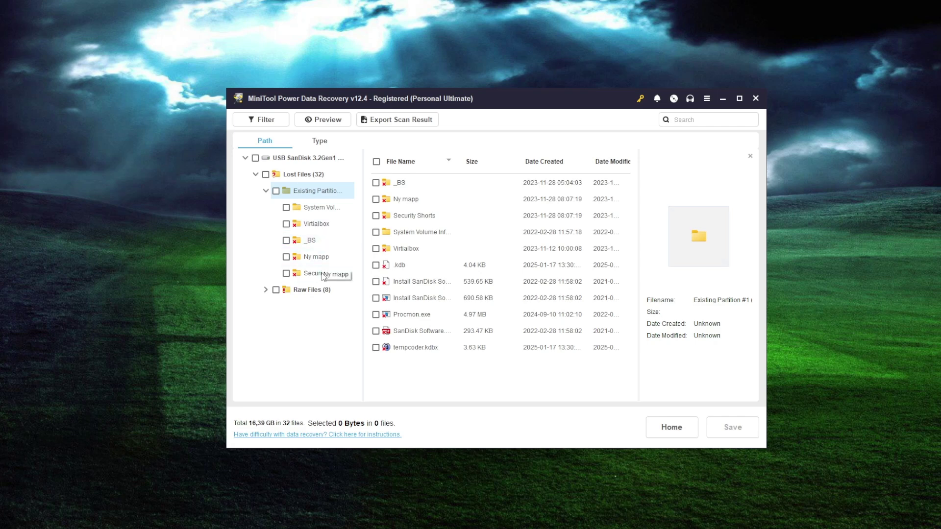
pyautogui.click(265, 290)
pyautogui.click(314, 308)
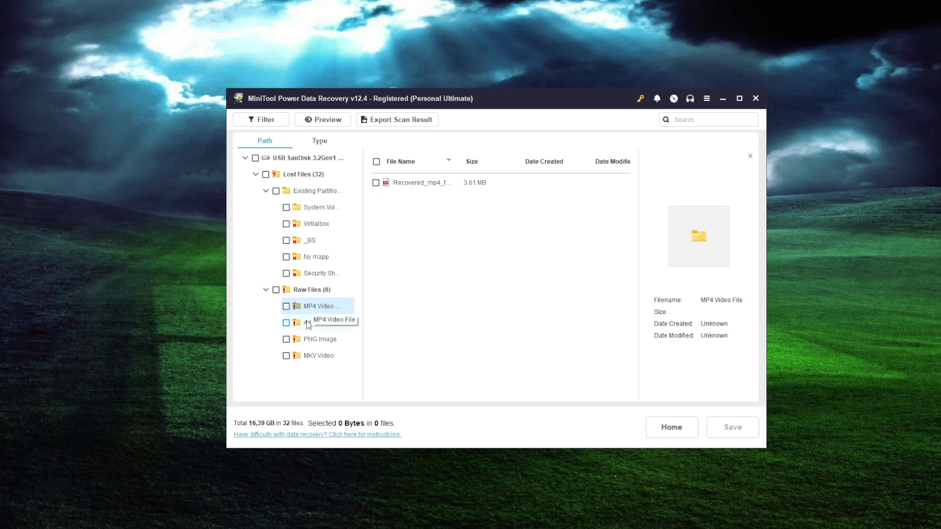
pyautogui.click(318, 327)
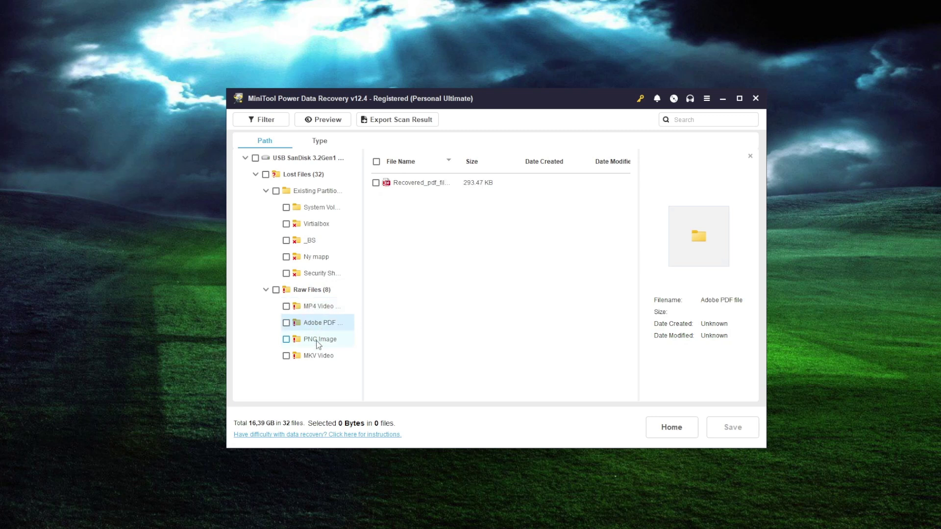
pyautogui.click(318, 343)
# Preview the recovered PNG and first MKV video, then select all 32 found files.
pyautogui.click(432, 186)
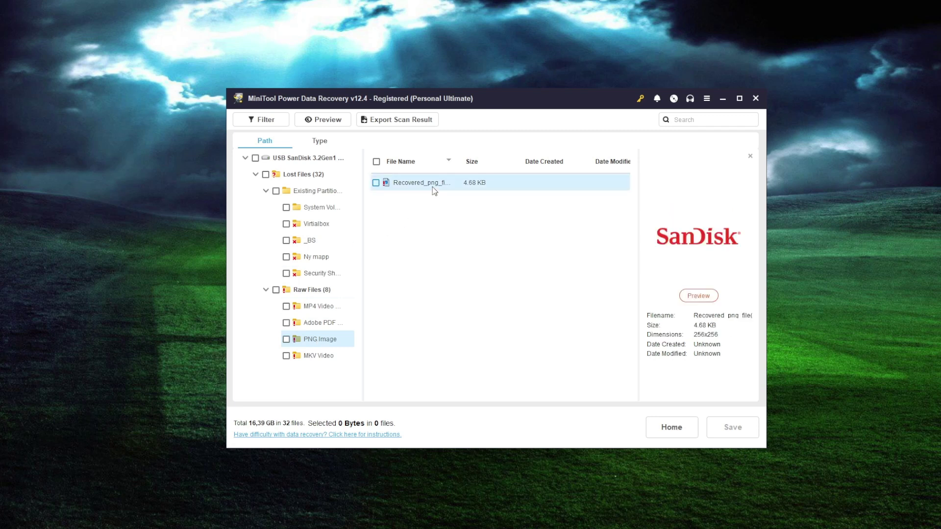
pyautogui.click(328, 359)
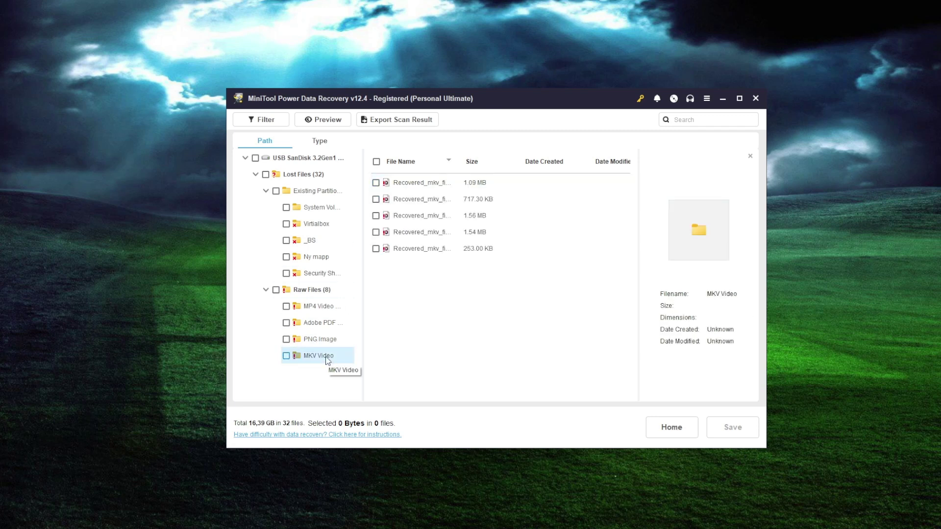
pyautogui.click(425, 186)
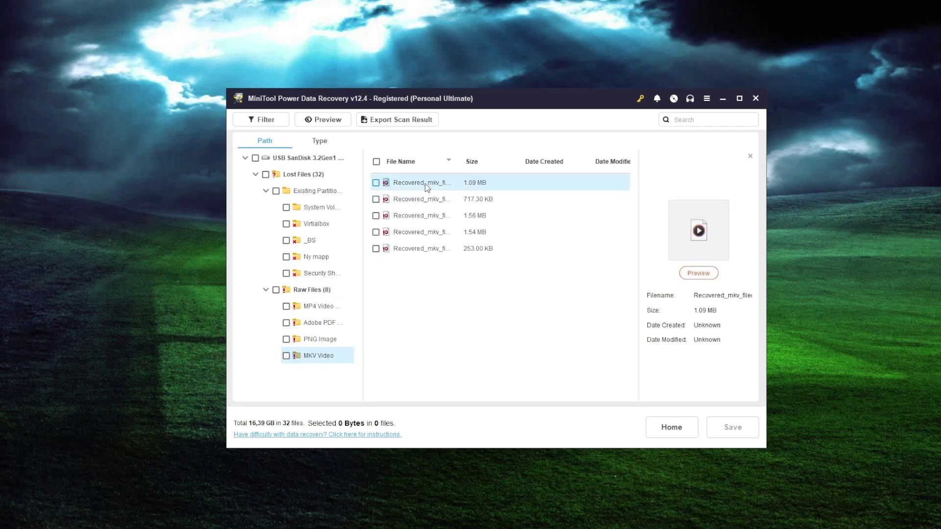
pyautogui.click(255, 158)
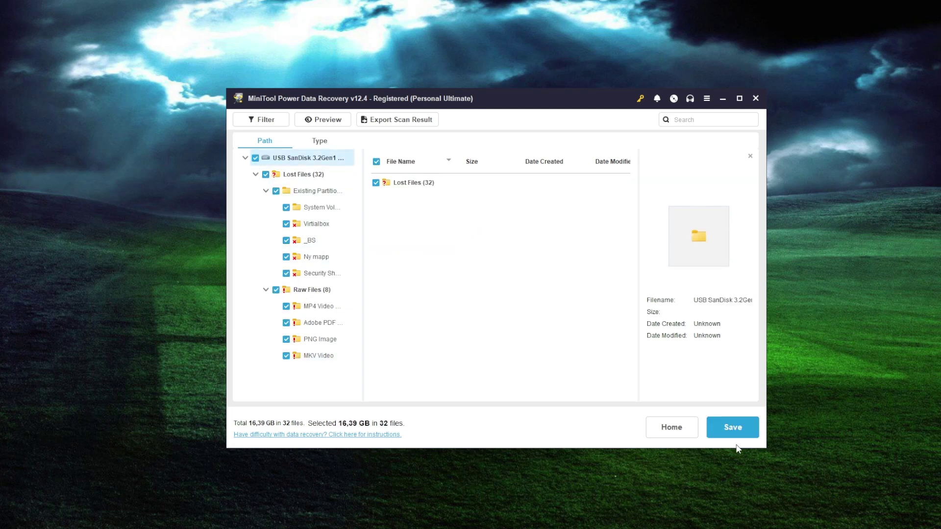
# Save the selected files to Windows (C:) > Temp > Backup.
pyautogui.click(733, 427)
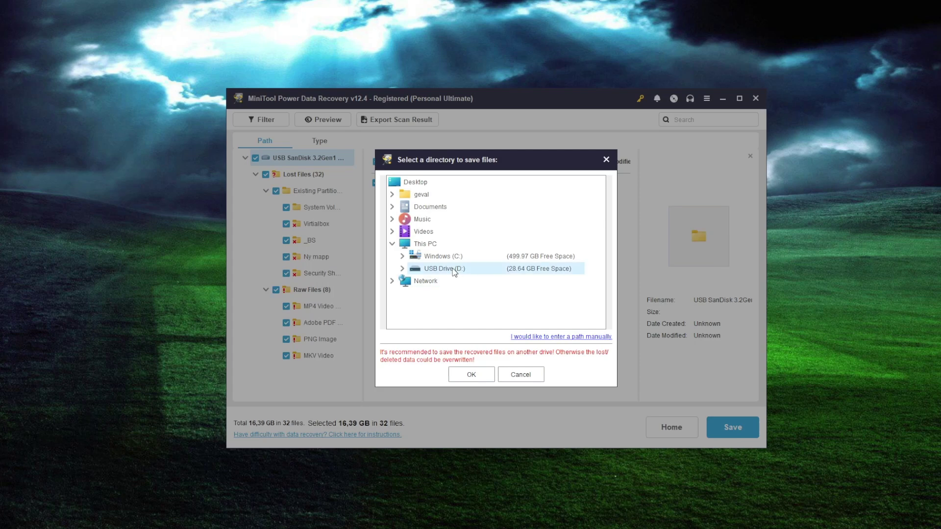
pyautogui.click(402, 257)
pyautogui.doubleClick(444, 293)
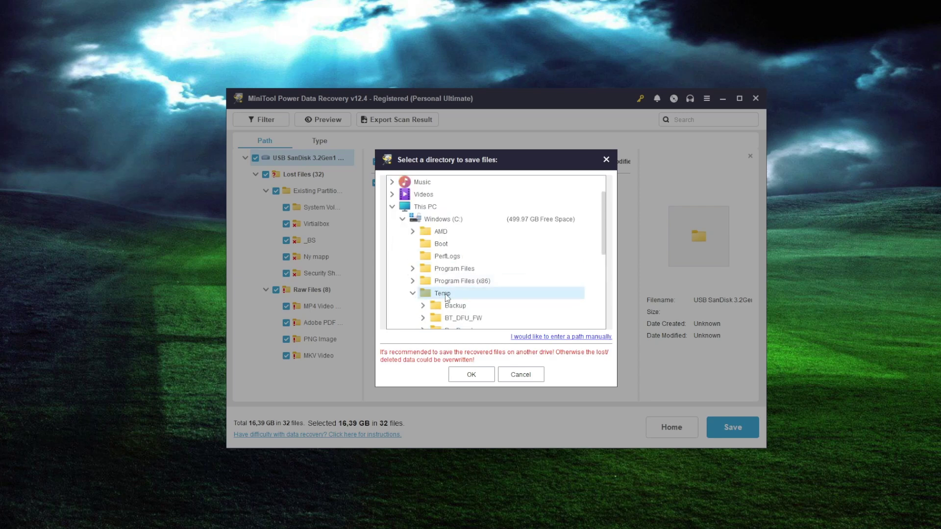
pyautogui.doubleClick(455, 306)
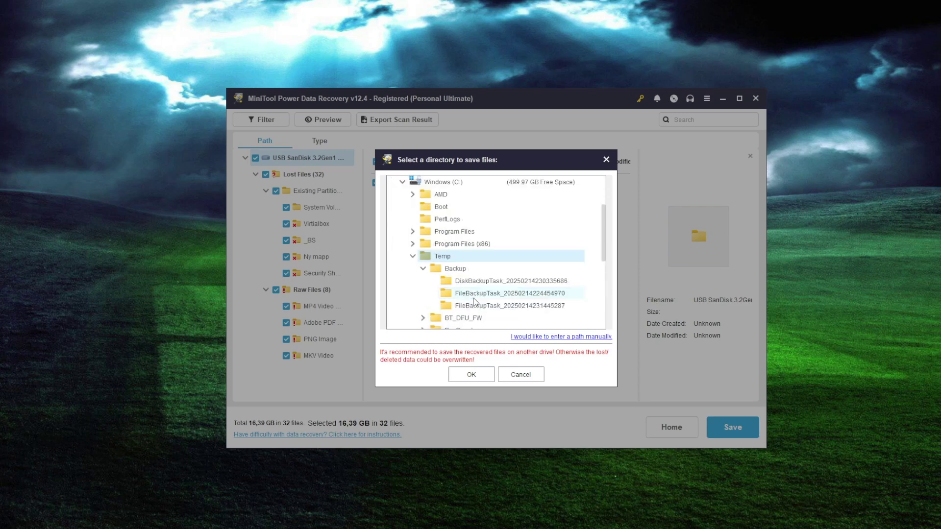
pyautogui.click(480, 376)
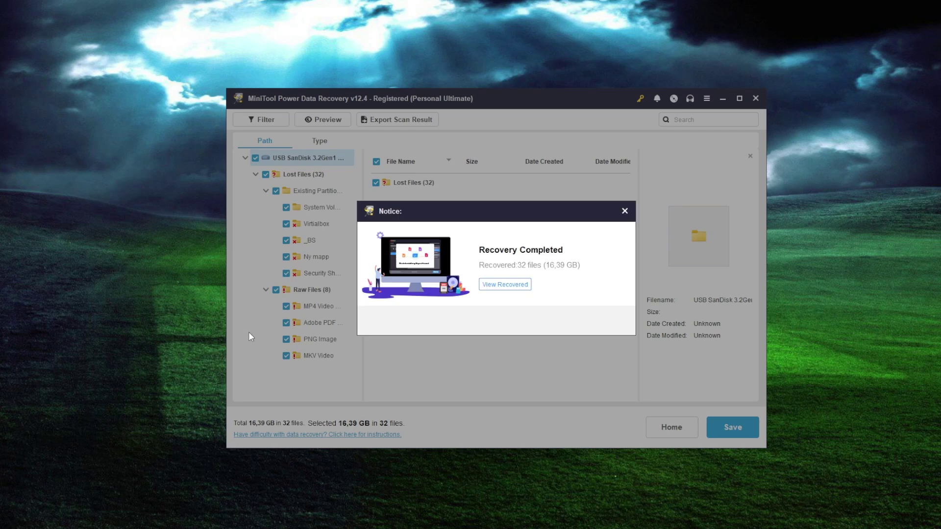
# View the recovered files and navigate from Virtialbox back to Lost Files (32), then into Raw Files (8) > MKV Video.
pyautogui.click(515, 287)
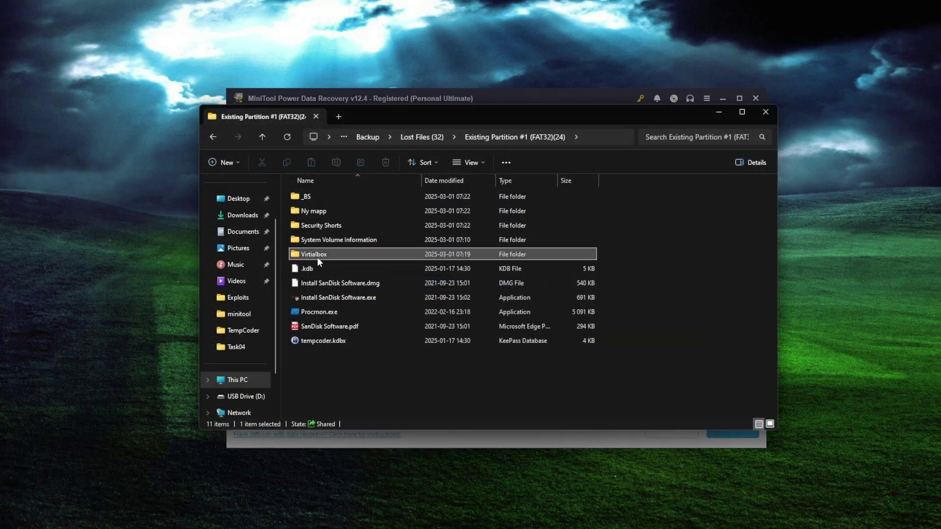
pyautogui.doubleClick(316, 256)
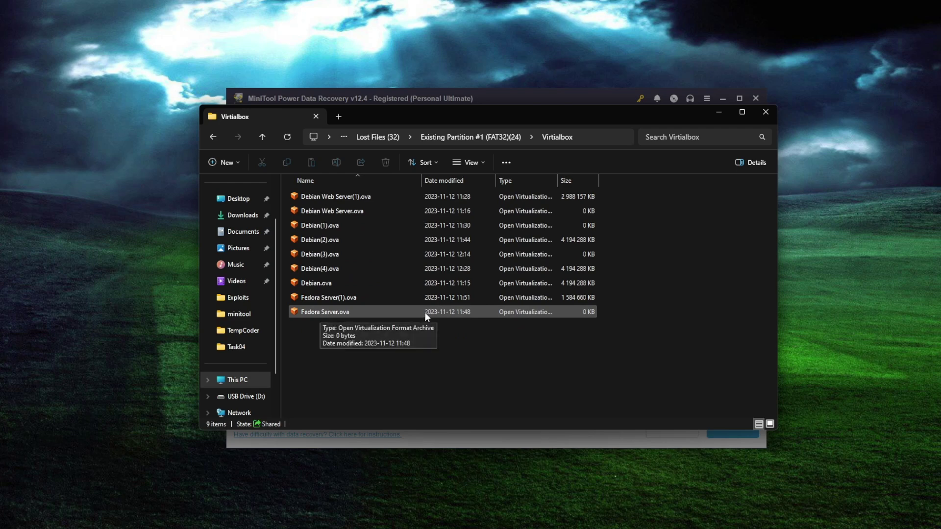
pyautogui.click(386, 138)
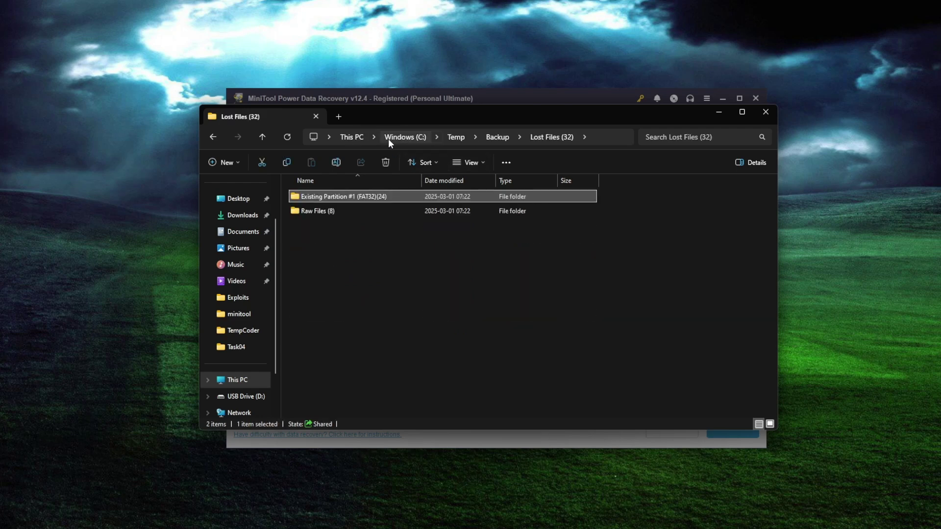
pyautogui.doubleClick(316, 212)
pyautogui.click(317, 211)
# Play Recovered_mkv_file(1) in Media Player to confirm it works, then close the player.
pyautogui.doubleClick(317, 211)
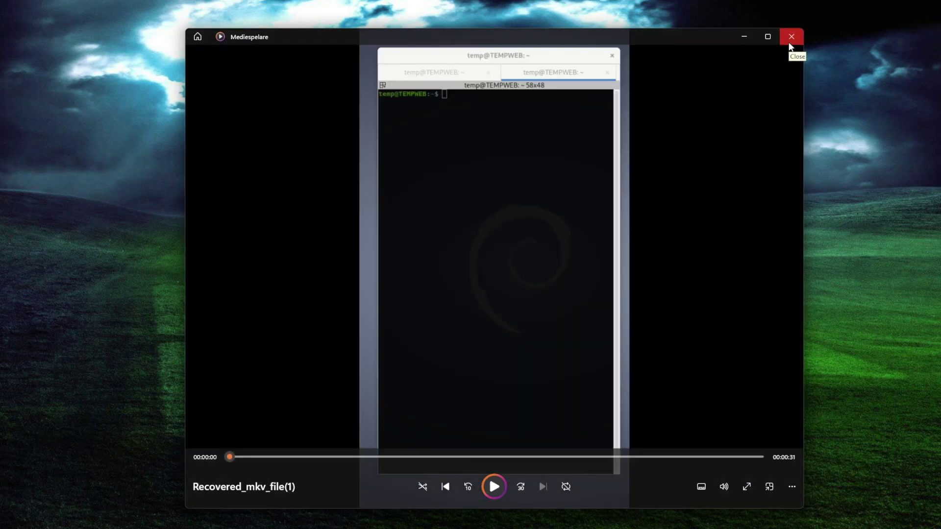
pyautogui.click(791, 37)
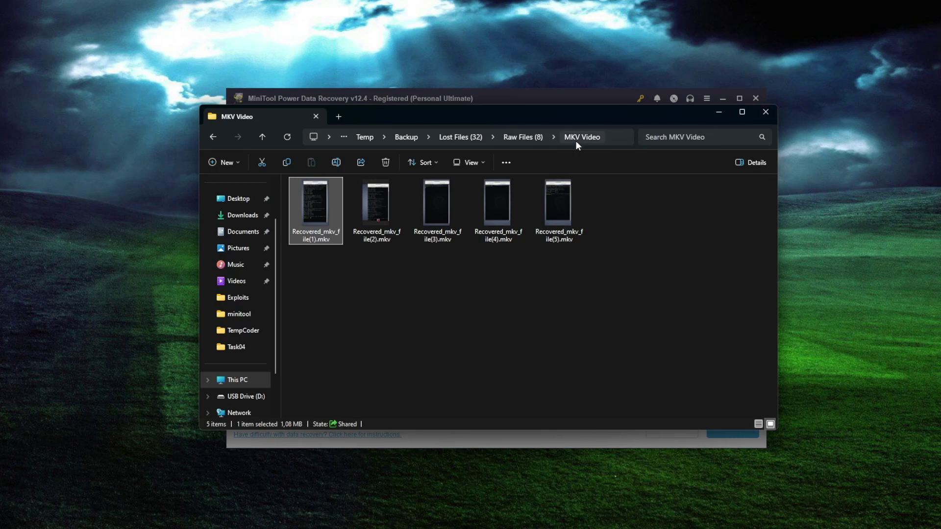
# Close File Explorer, show MiniTool's Logical Drives list, and nudge its window slightly.
pyautogui.click(765, 112)
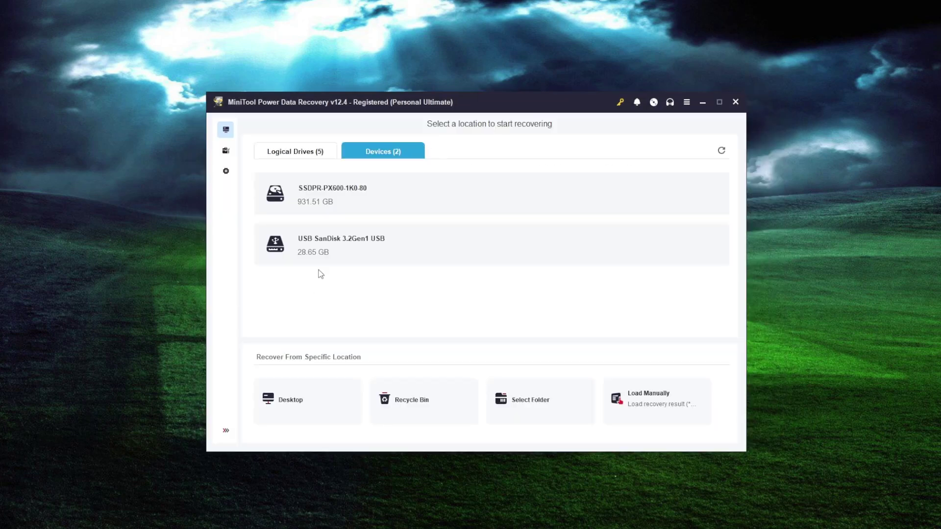
pyautogui.click(305, 155)
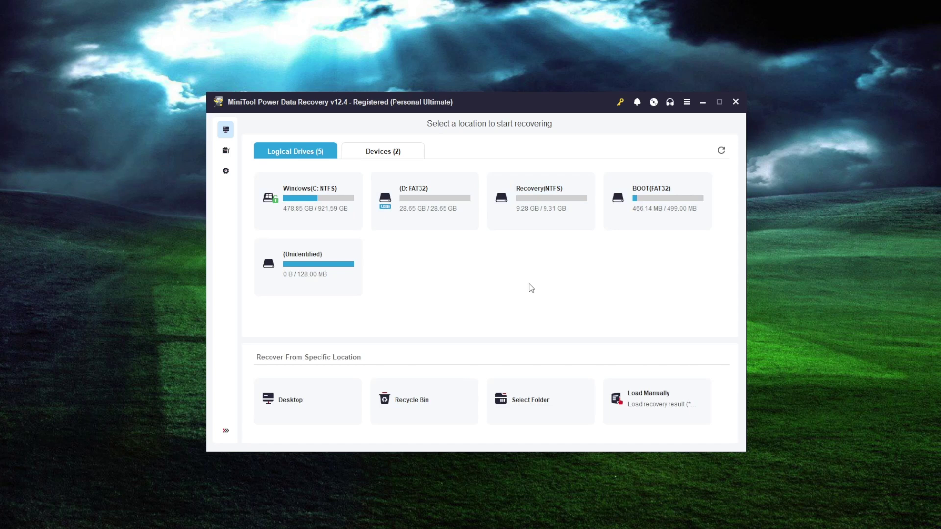
pyautogui.moveTo(573, 108); pyautogui.dragTo(583, 120)
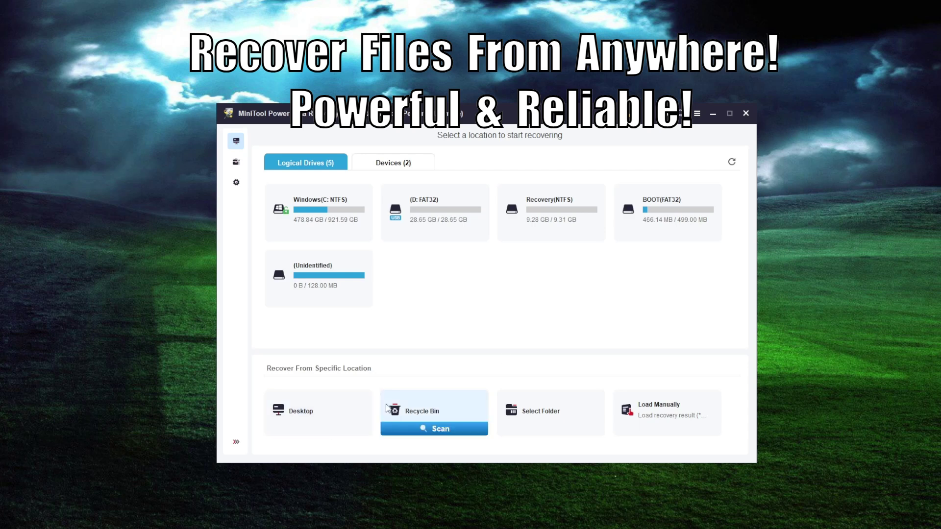
pyautogui.moveTo(656, 401)
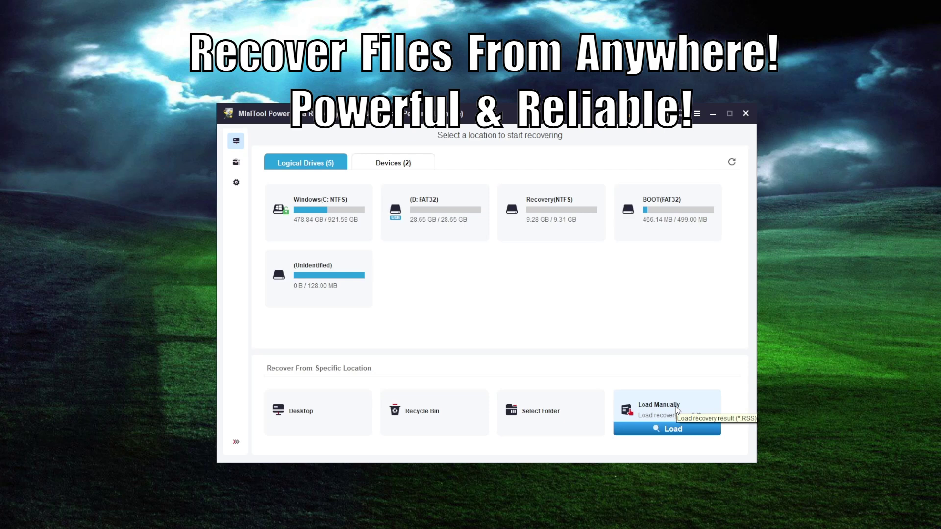
# Load the saved scan result recovery2025.rss from This PC > Windows (C:) > Temp > Backup.
pyautogui.click(670, 429)
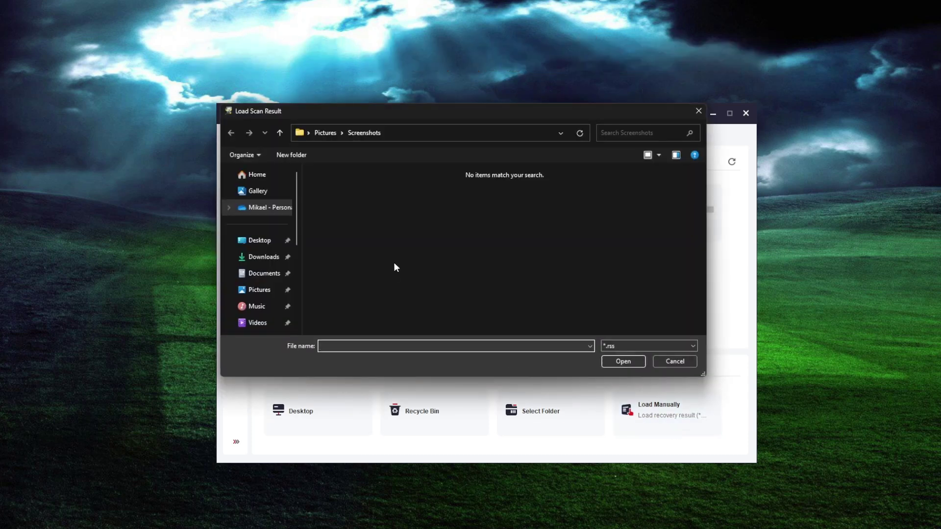
pyautogui.scroll(-1, 264, 260)
pyautogui.scroll(-1, 263, 267)
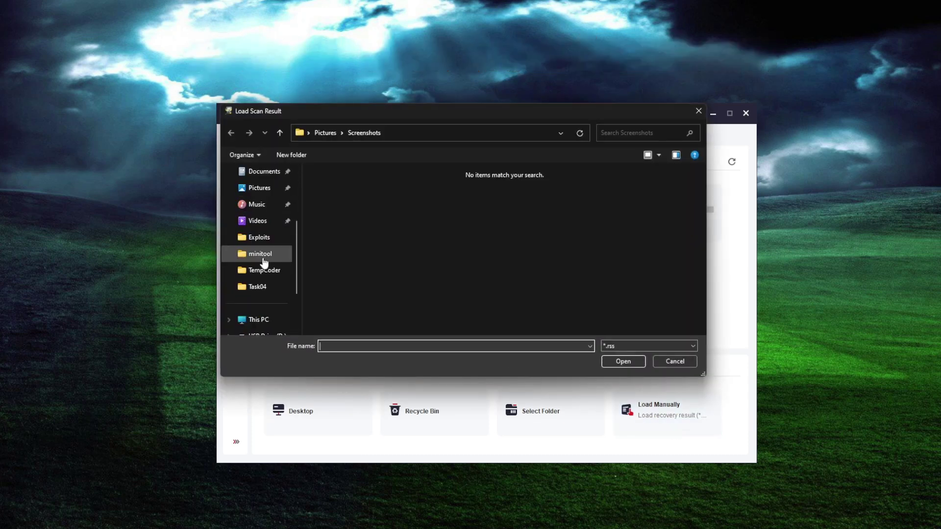
pyautogui.scroll(-1, 282, 302)
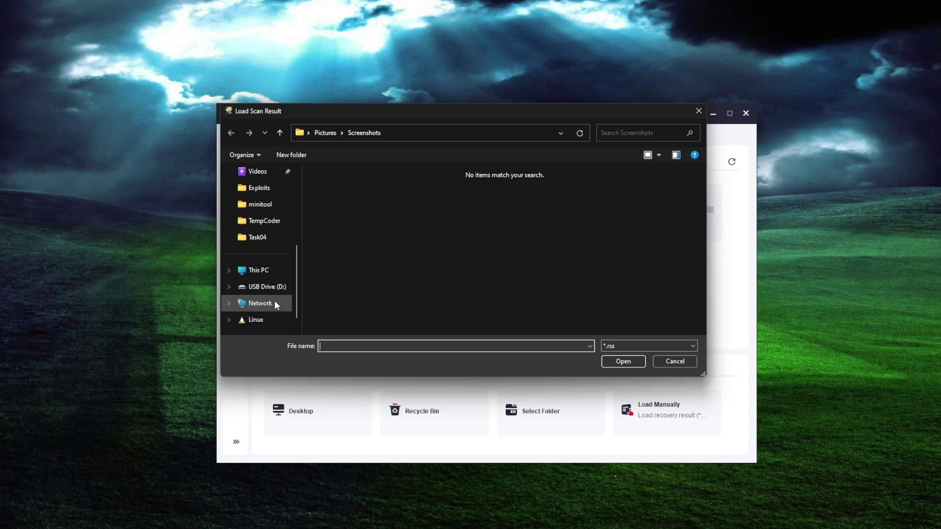
pyautogui.click(267, 278)
pyautogui.doubleClick(328, 196)
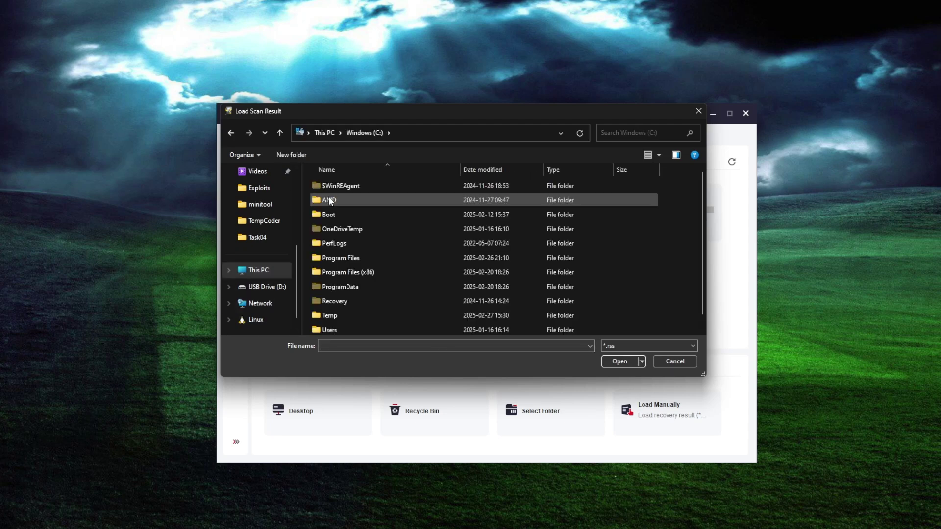
pyautogui.doubleClick(333, 297)
pyautogui.doubleClick(331, 186)
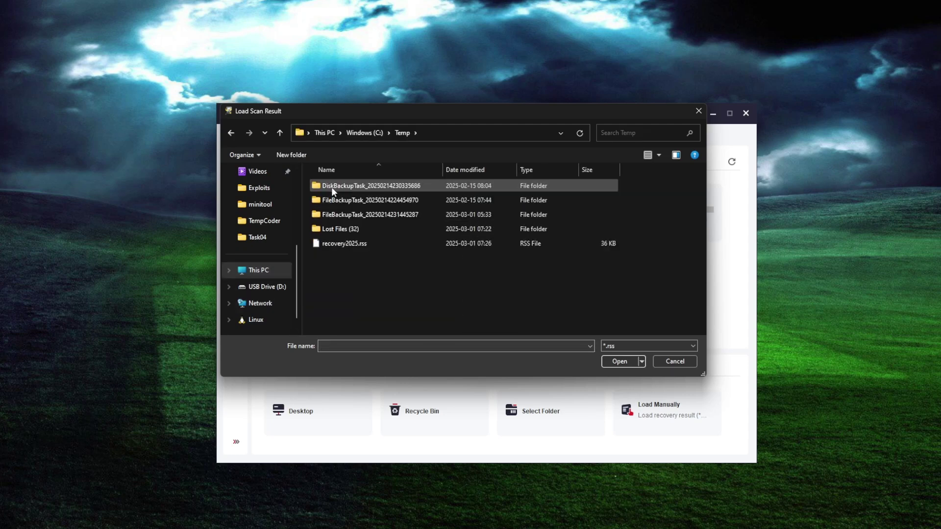
pyautogui.click(344, 243)
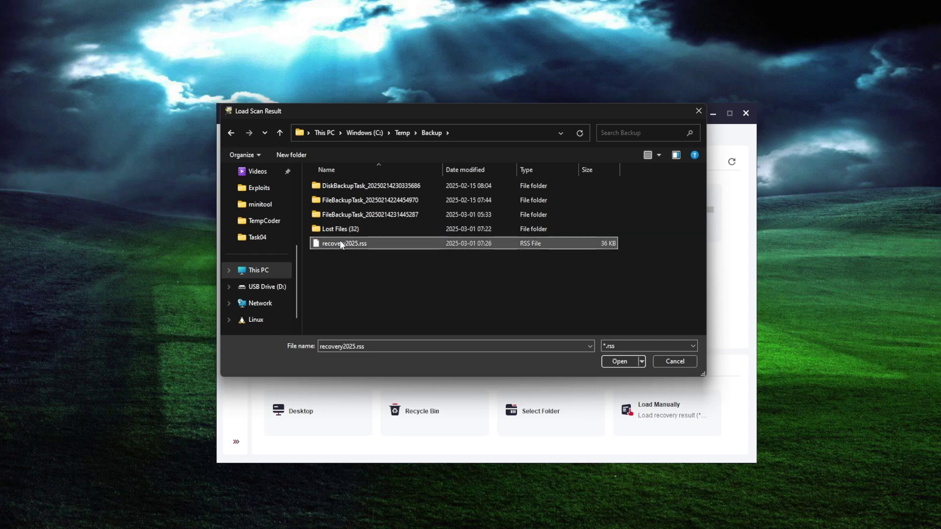
pyautogui.click(616, 361)
# Expand Lost Files (32), Existing Partition, Virtialbox and Raw Files (8), then return to the drive-selection screen.
pyautogui.click(287, 189)
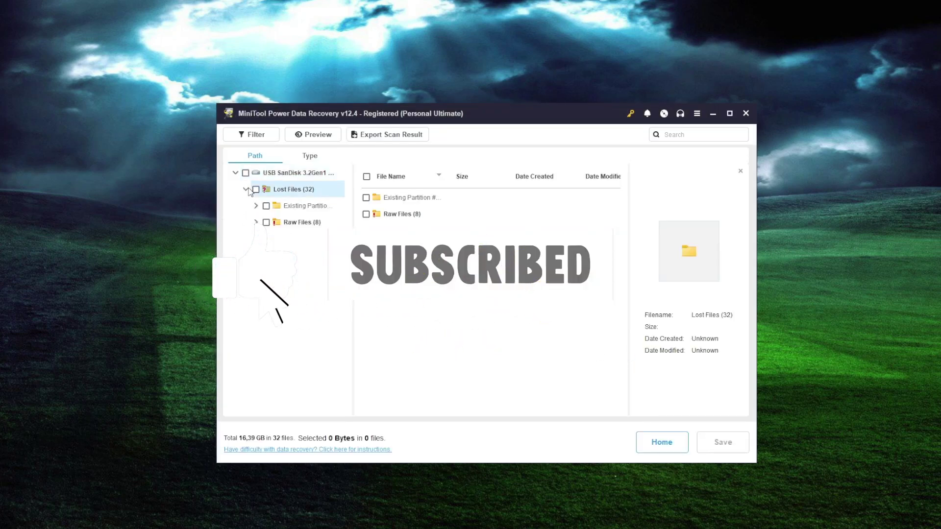
pyautogui.click(259, 206)
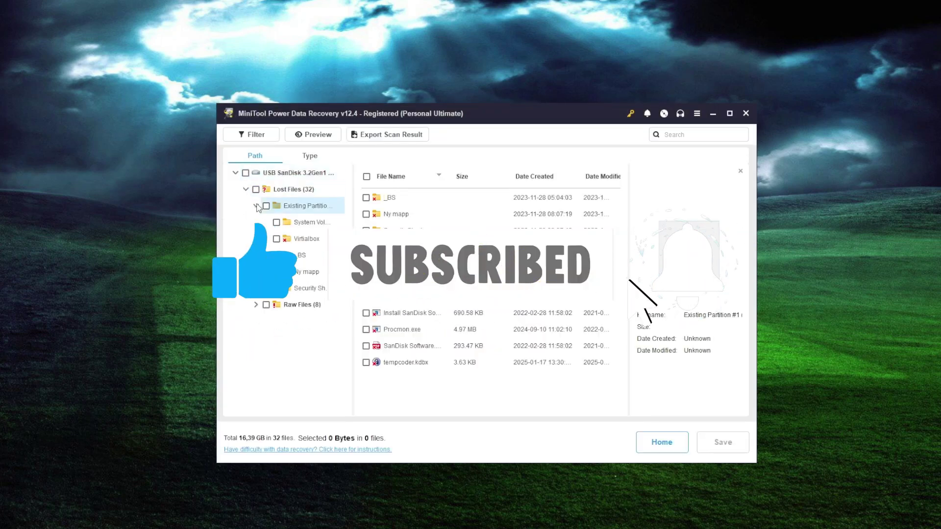
pyautogui.click(306, 240)
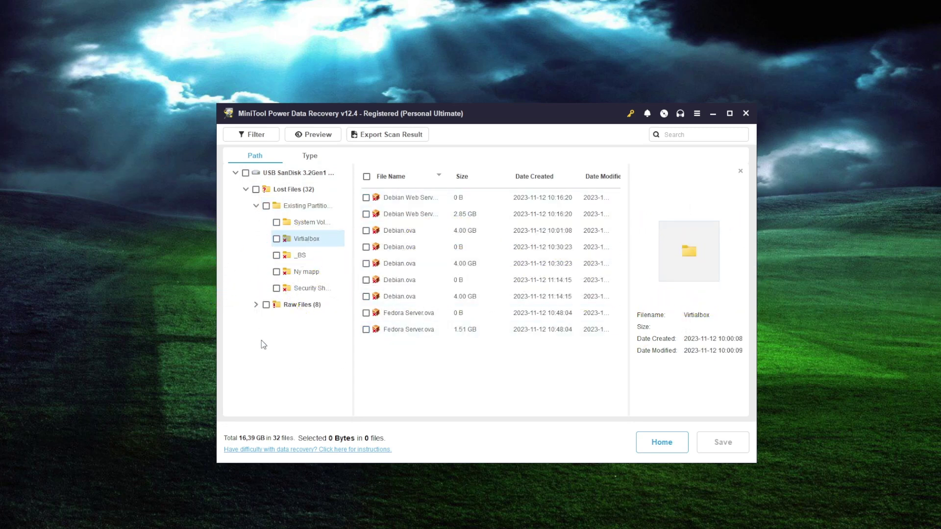
pyautogui.click(256, 305)
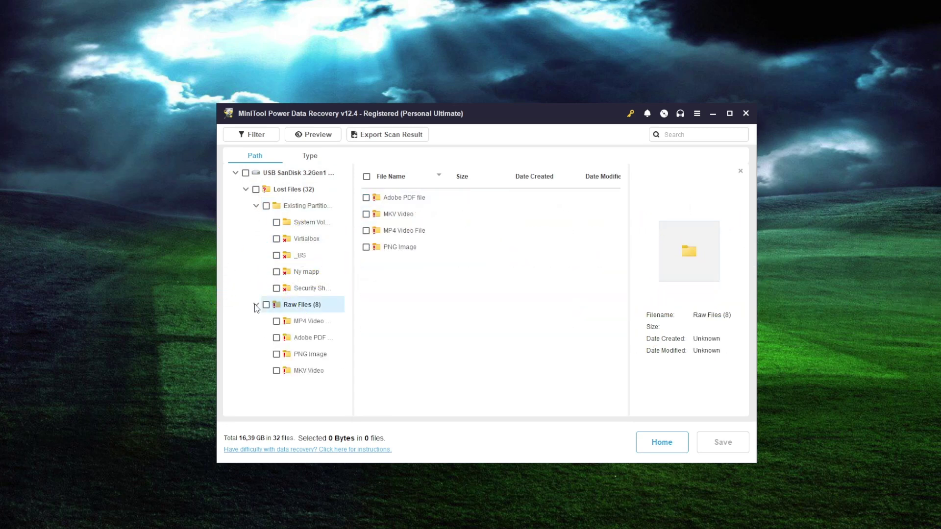
pyautogui.click(671, 445)
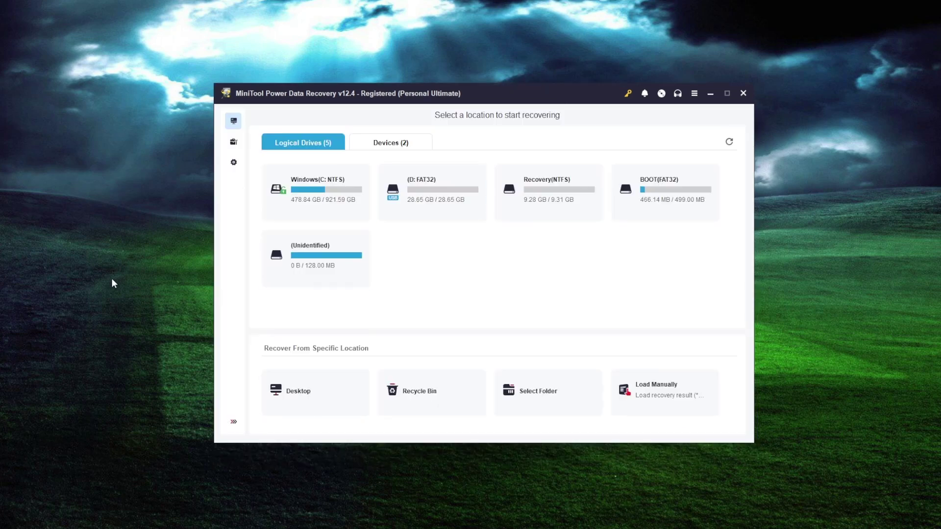
pyautogui.click(234, 163)
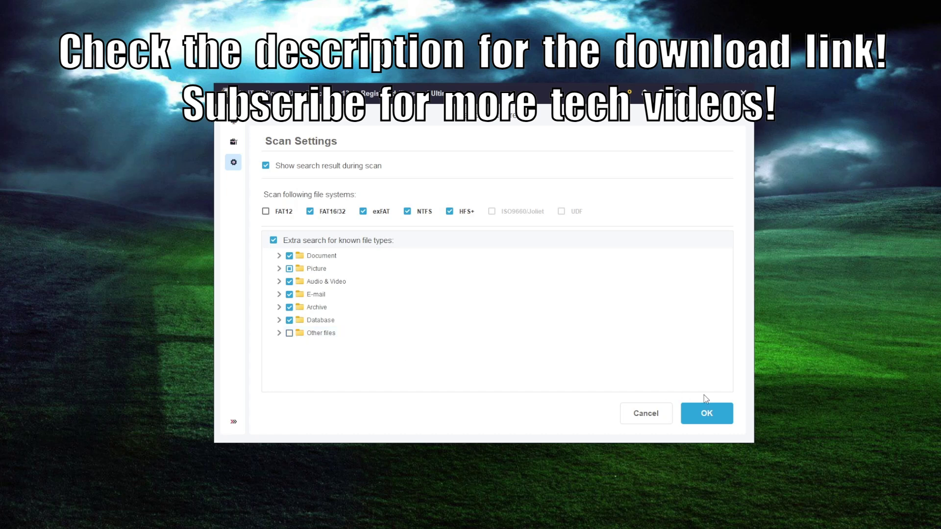
pyautogui.click(656, 419)
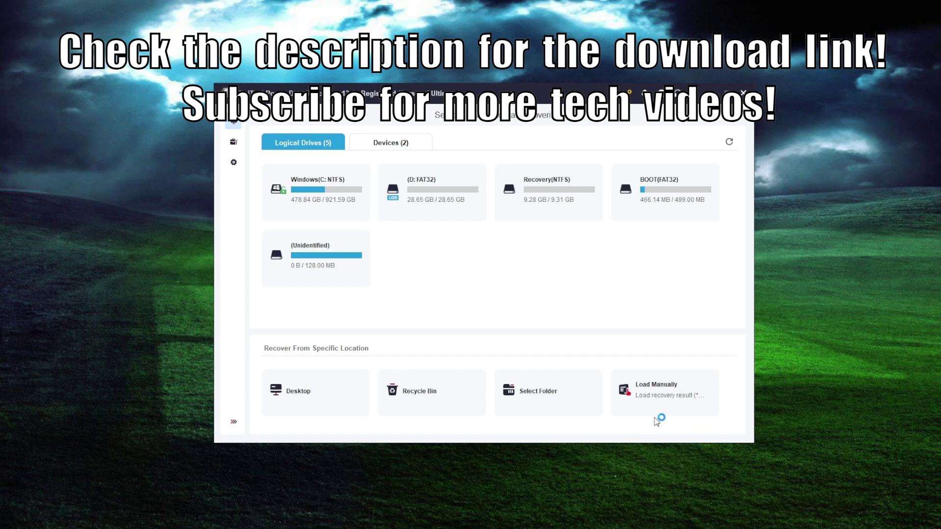